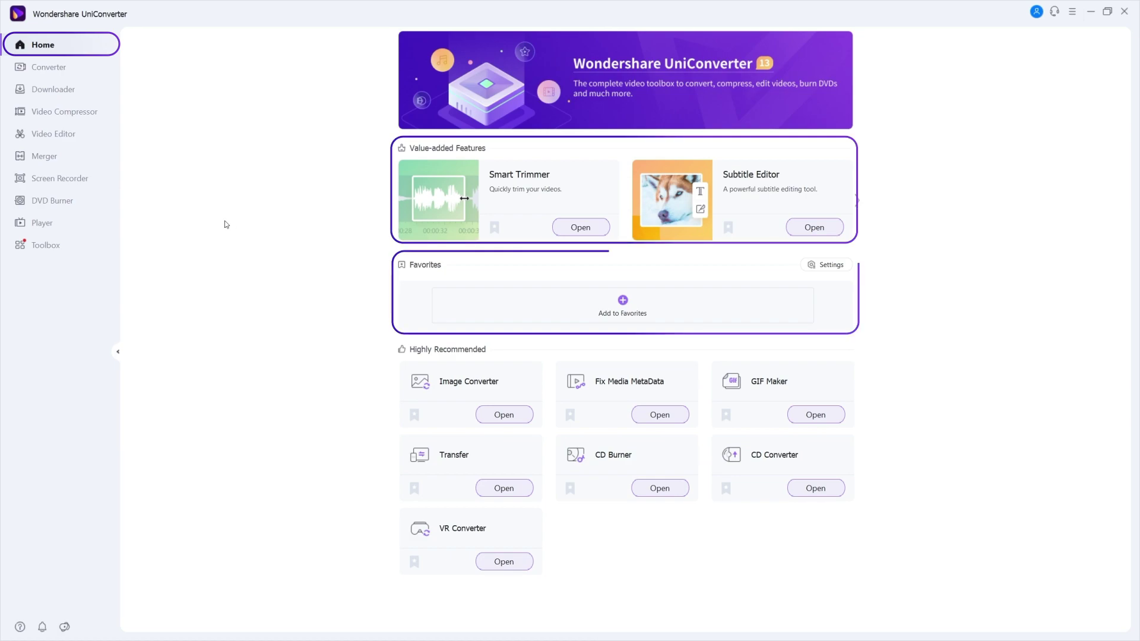
# Step: Add the Cloud and Family videos to the Converter's conversion list
pyautogui.click(91, 71)
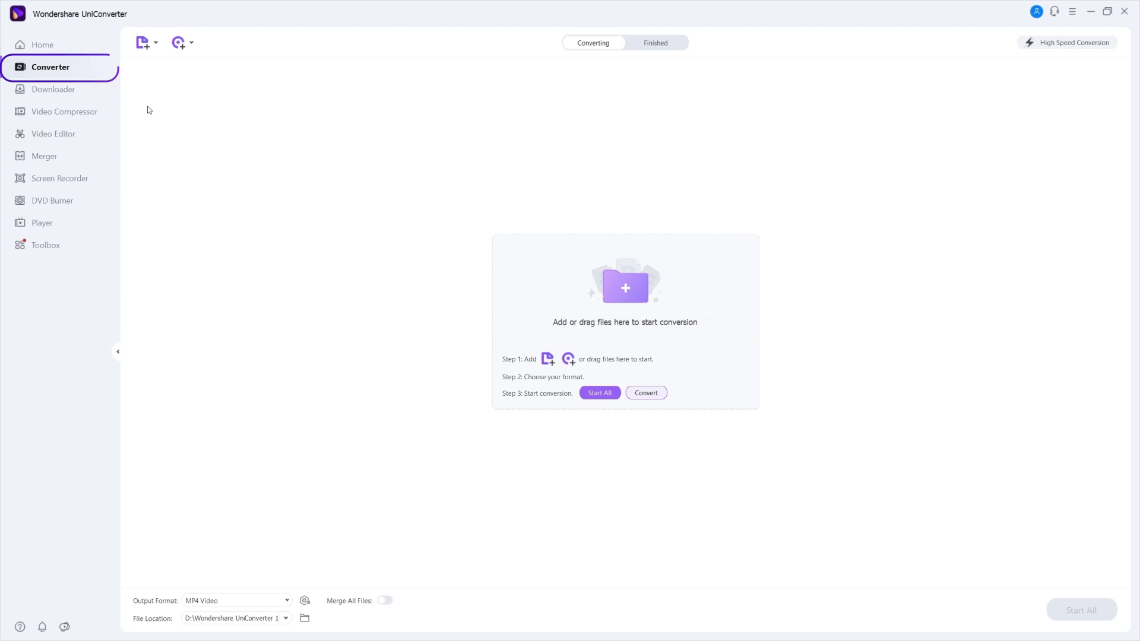
pyautogui.click(554, 270)
pyautogui.click(554, 270)
pyautogui.keyDown('ctrl'); pyautogui.click(623, 274); pyautogui.keyUp('ctrl')
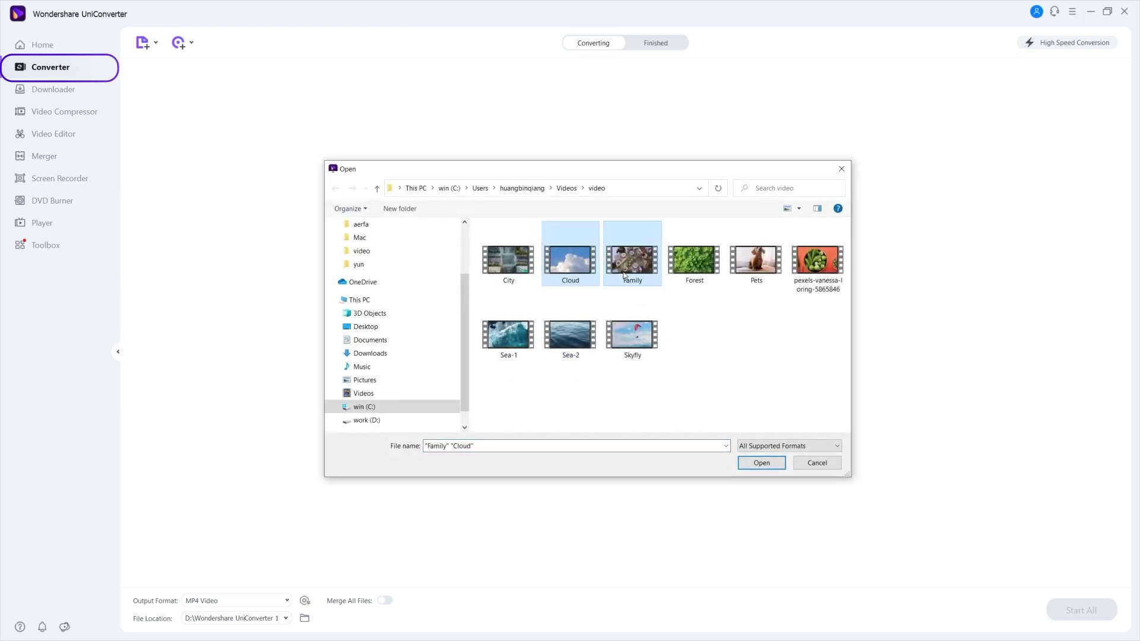
pyautogui.click(761, 463)
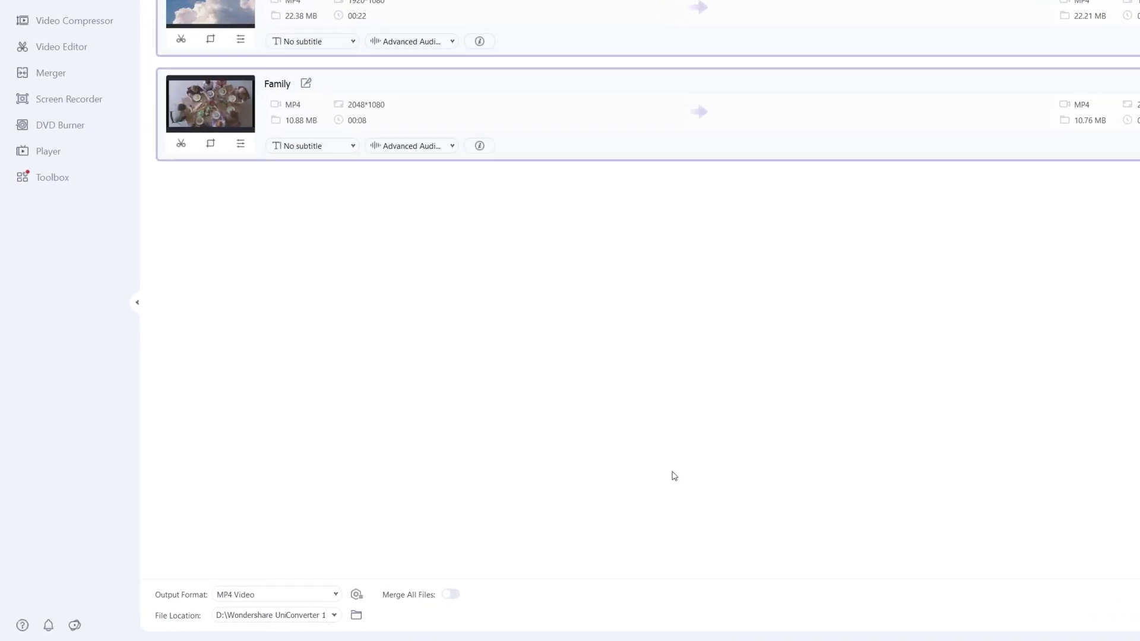
# Step: Browse the Video, Audio, Device and Web Video output format categories
pyautogui.click(285, 600)
pyautogui.click(321, 267)
pyautogui.click(365, 266)
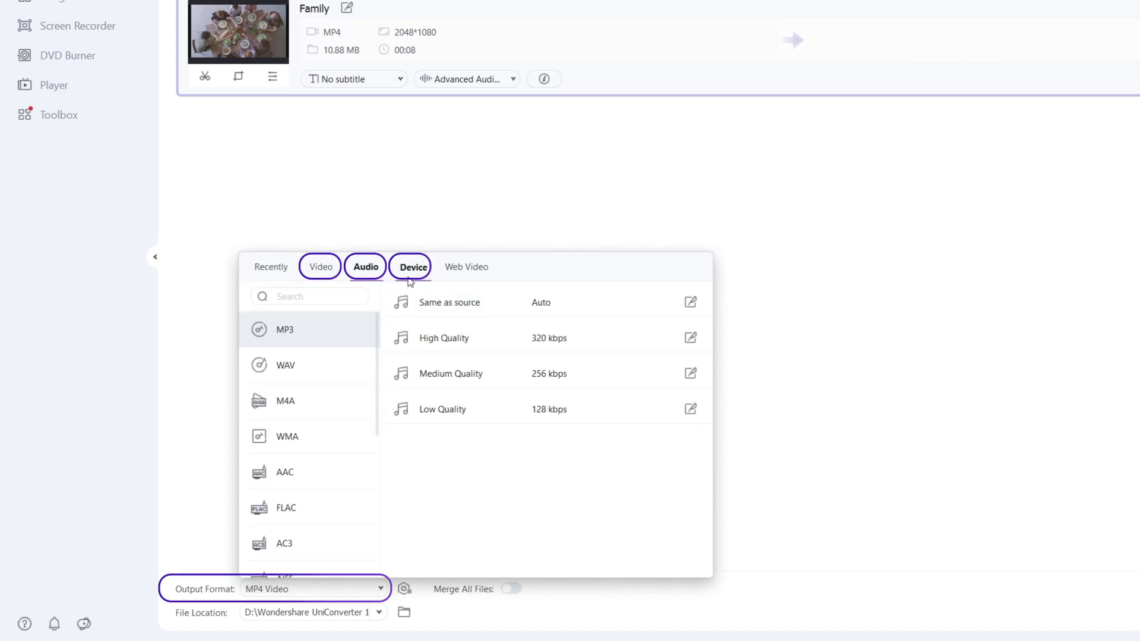
pyautogui.click(412, 267)
pyautogui.click(466, 267)
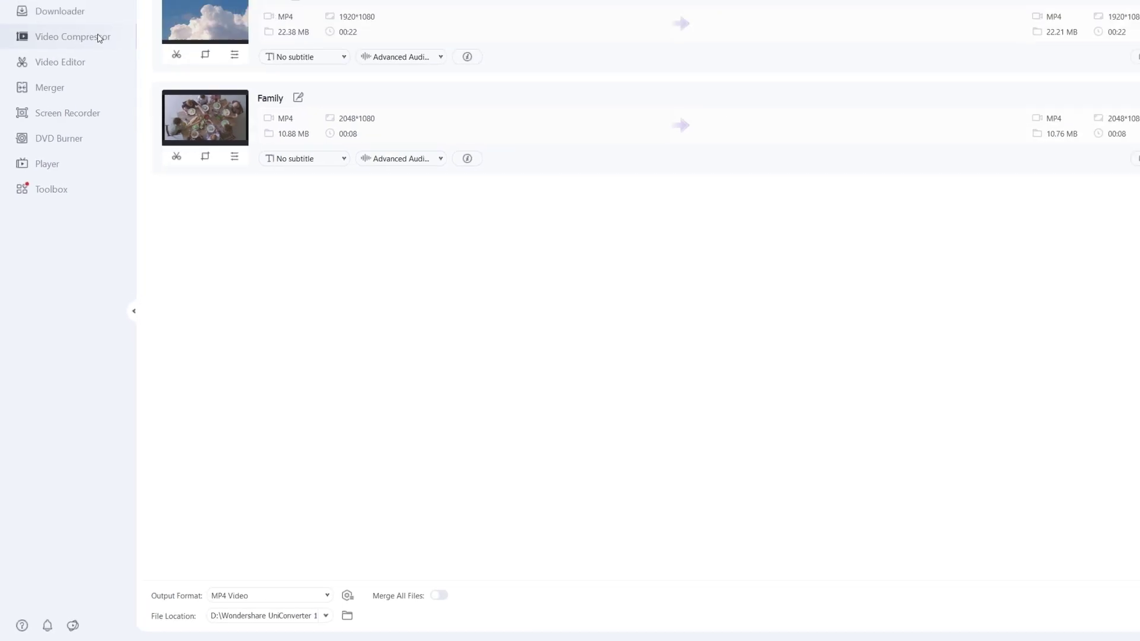
# Step: Lower the Family video's compression from 70% to 69% in Video Compressor
pyautogui.click(84, 113)
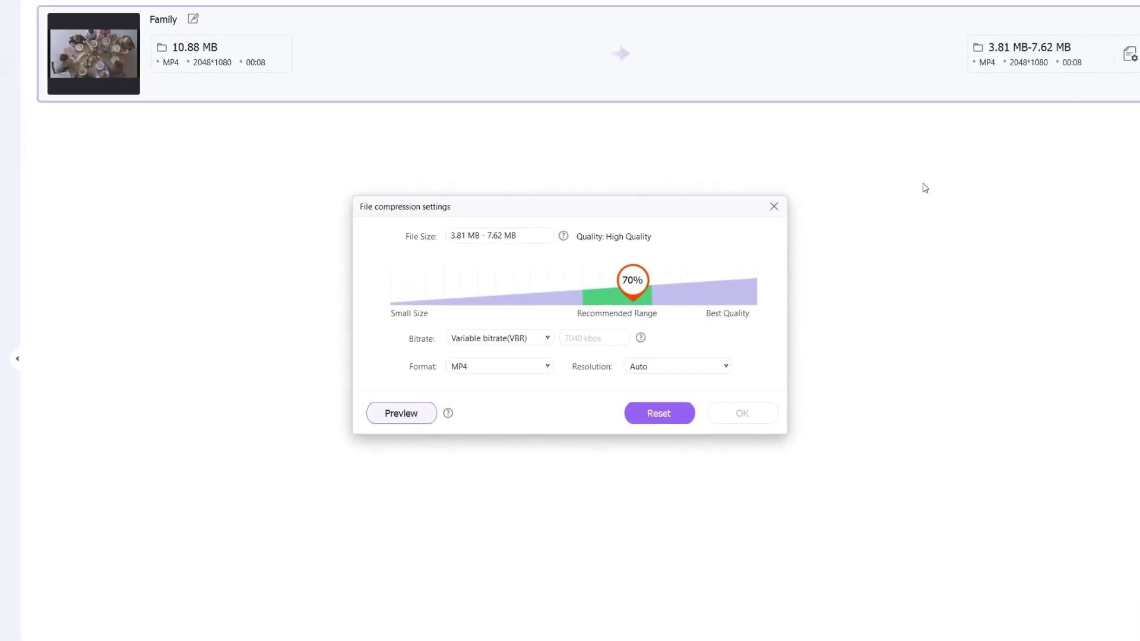
pyautogui.moveTo(632, 280); pyautogui.dragTo(633, 291)
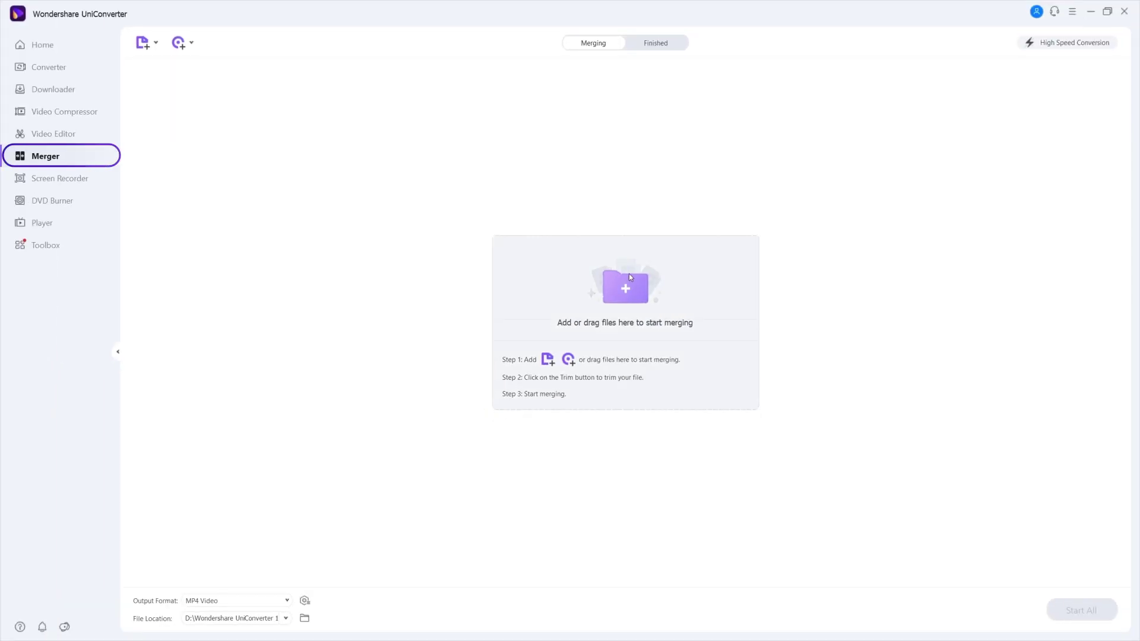
# Step: Add Sea-2 and Skyfly for merging and view the video output formats
pyautogui.click(630, 273)
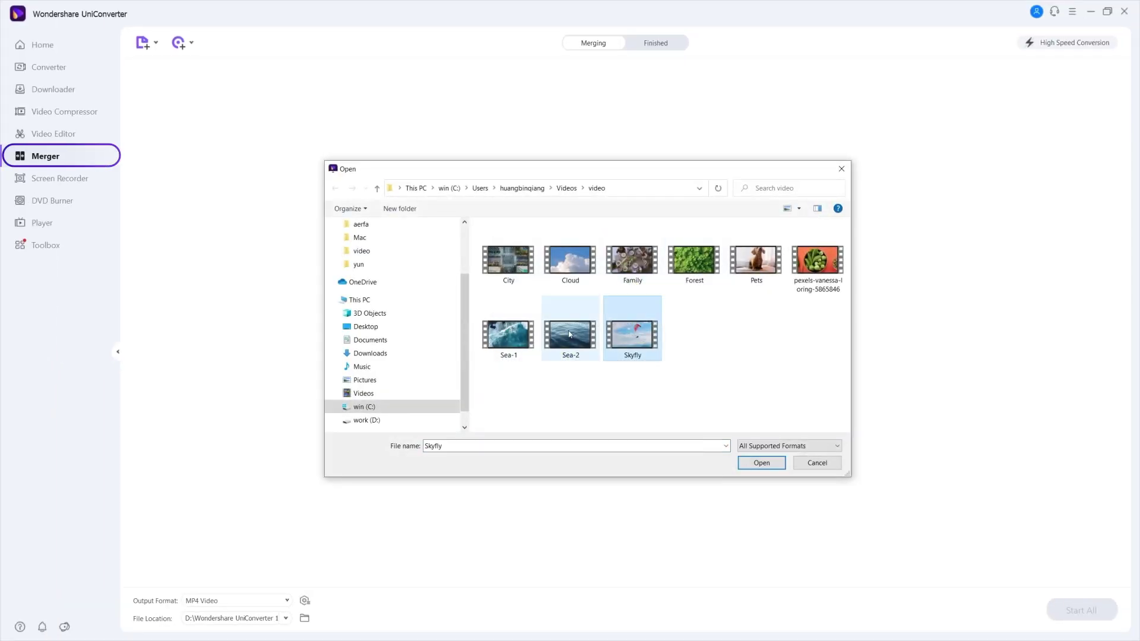
pyautogui.click(757, 461)
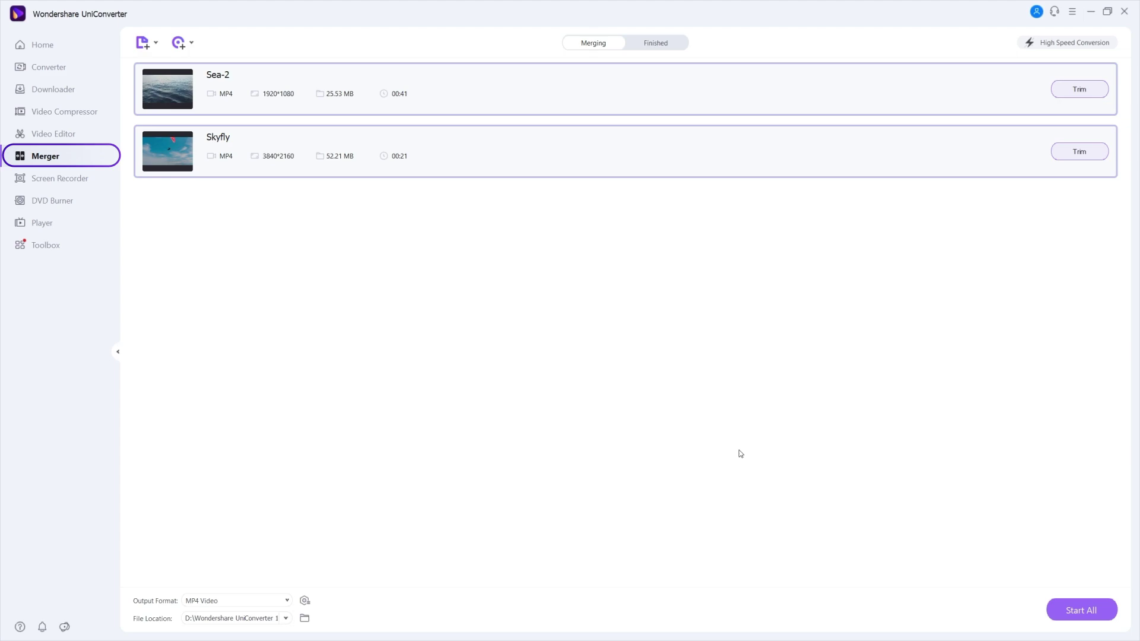
pyautogui.click(236, 600)
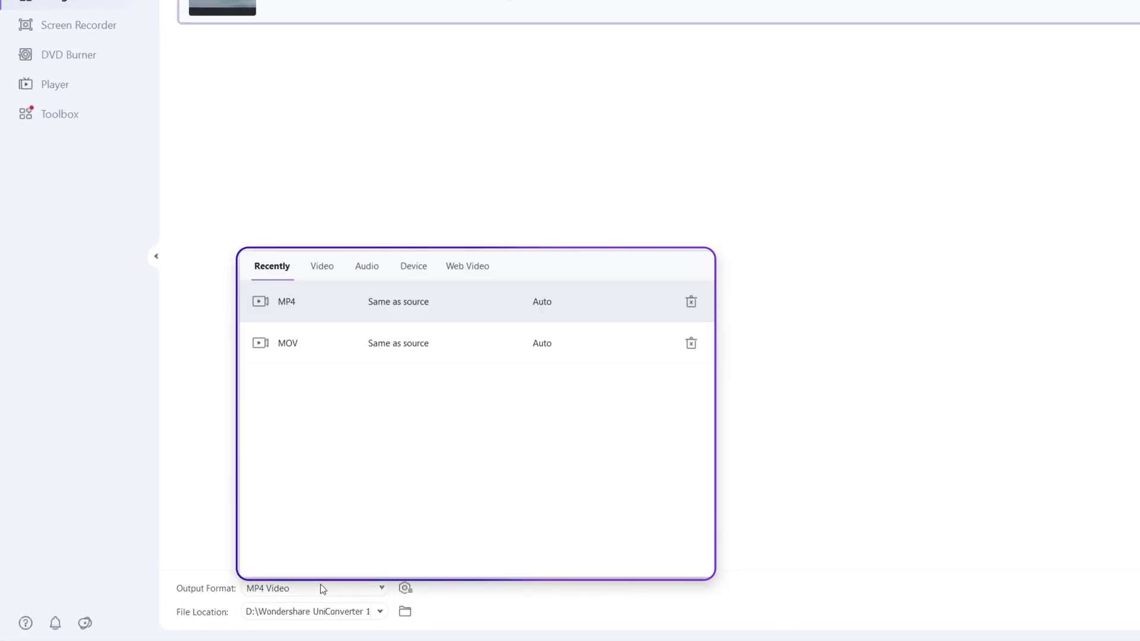
pyautogui.click(322, 266)
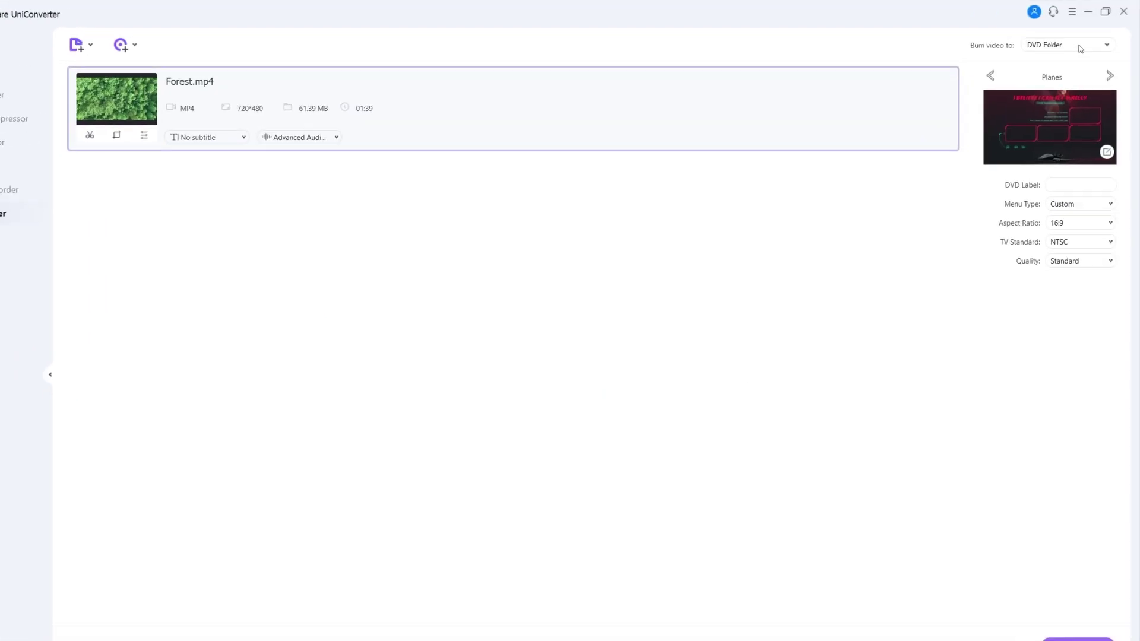
# Step: Check the burn destination choices and settle on the Wedding DVD menu template
pyautogui.click(1080, 45)
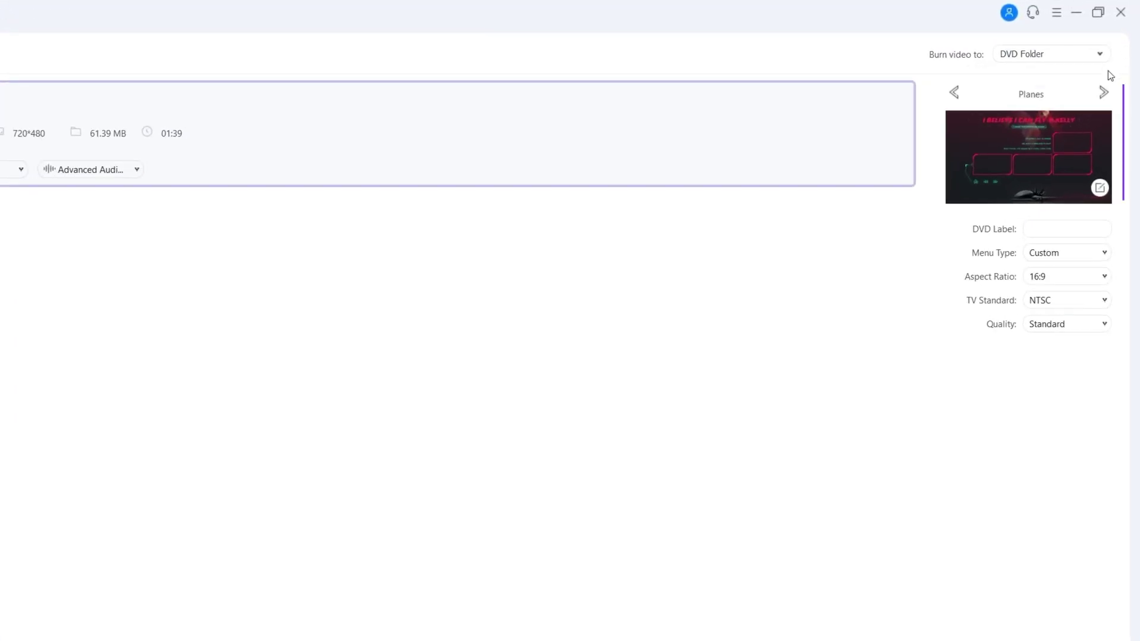
pyautogui.click(1109, 76)
pyautogui.click(953, 92)
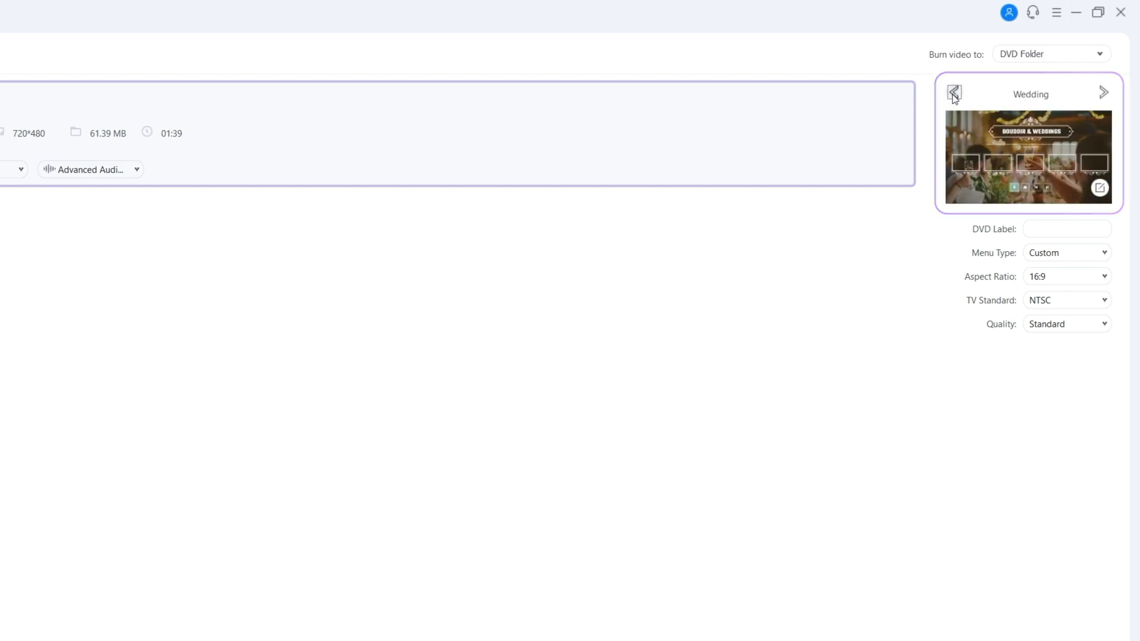